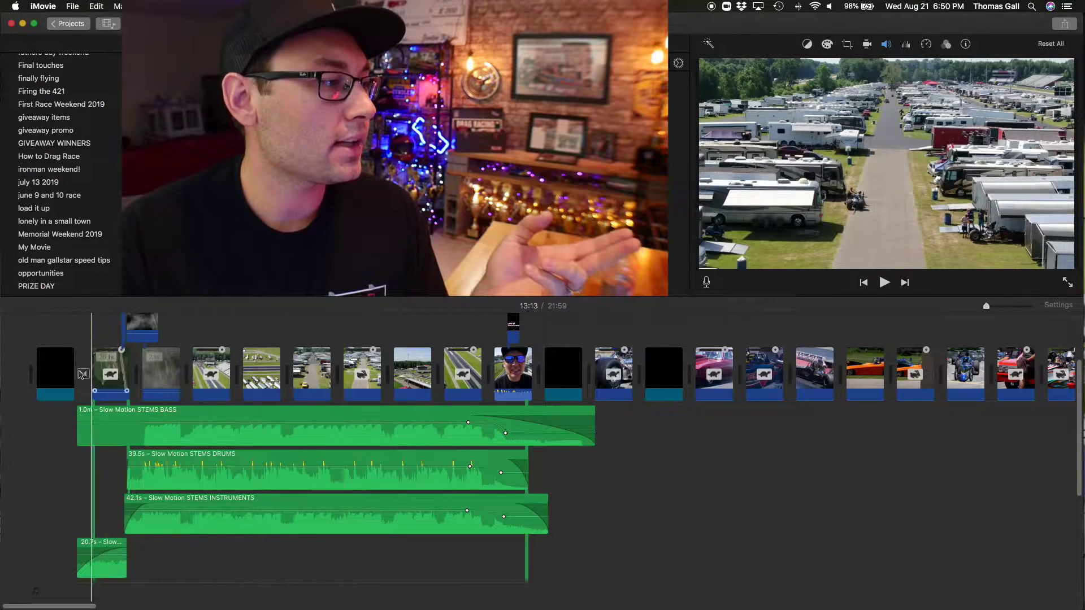
# Step: Examine the intro's cloud overlay clips above the aerial track footage and the Slow Motion music stems beneath them
pyautogui.scroll(3, 90, 397)
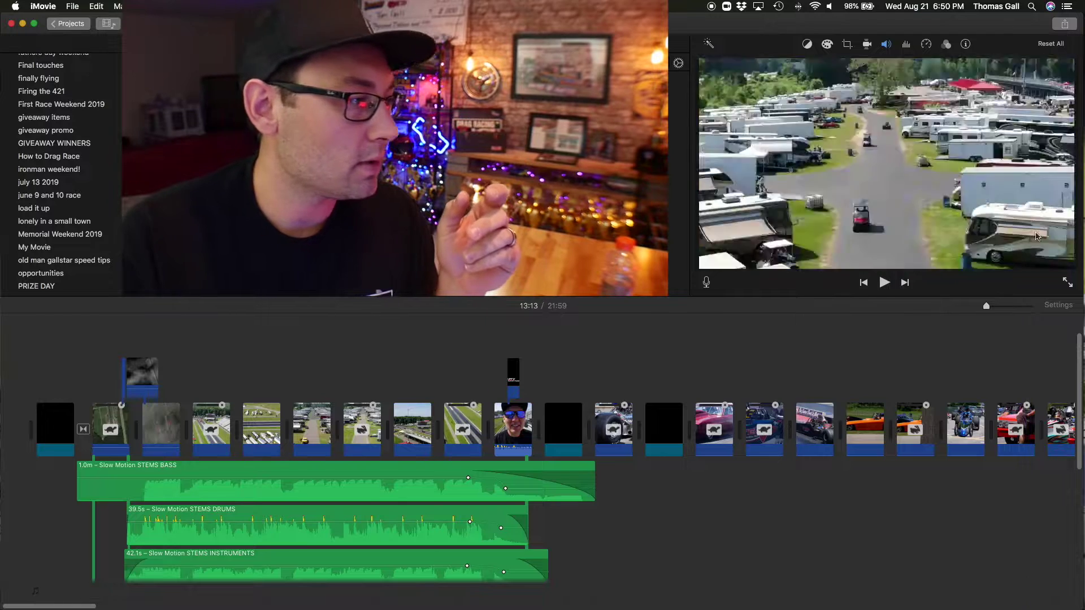
pyautogui.press('super+equal')
pyautogui.press('super+equal')
pyautogui.press('super+equal')
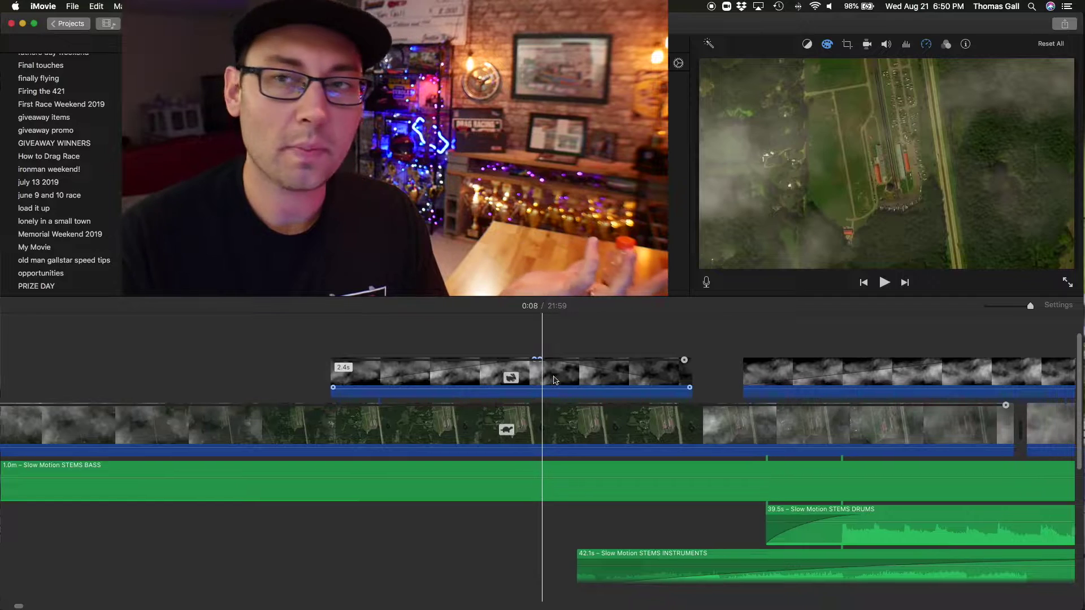
pyautogui.hscroll(8, 574, 383)
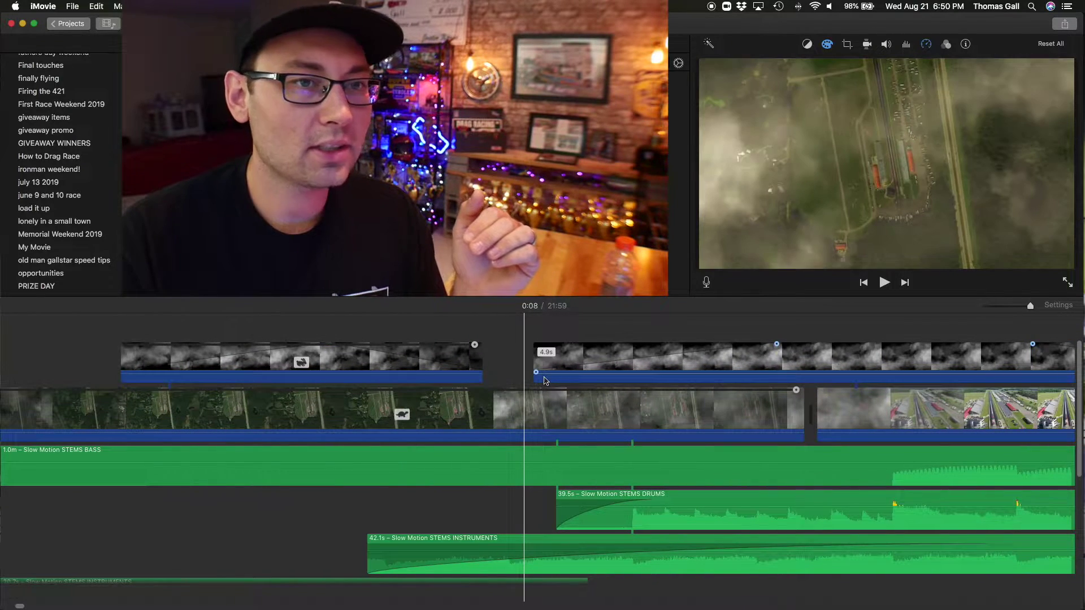
pyautogui.hscroll(12, 469, 379)
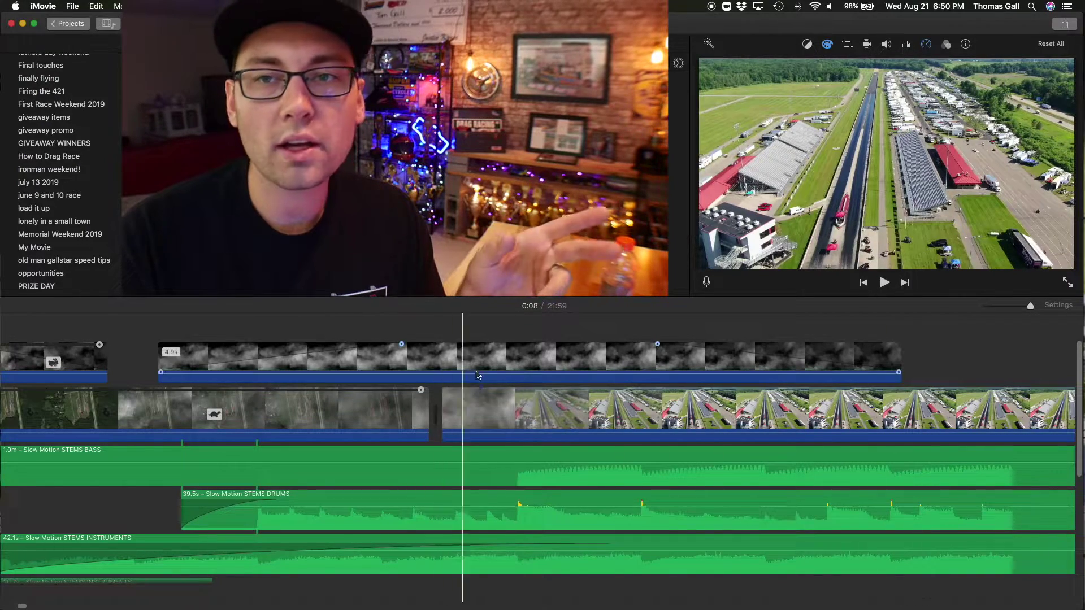
pyautogui.hscroll(-10, 484, 390)
pyautogui.scroll(2, 485, 390)
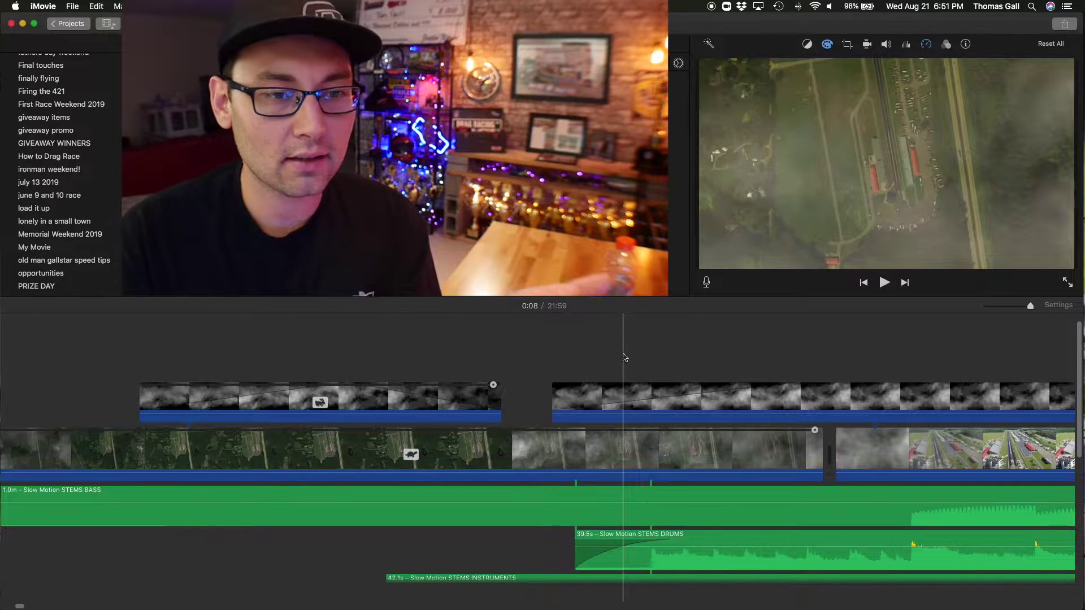
pyautogui.hscroll(5, 624, 357)
pyautogui.scroll(-1, 624, 357)
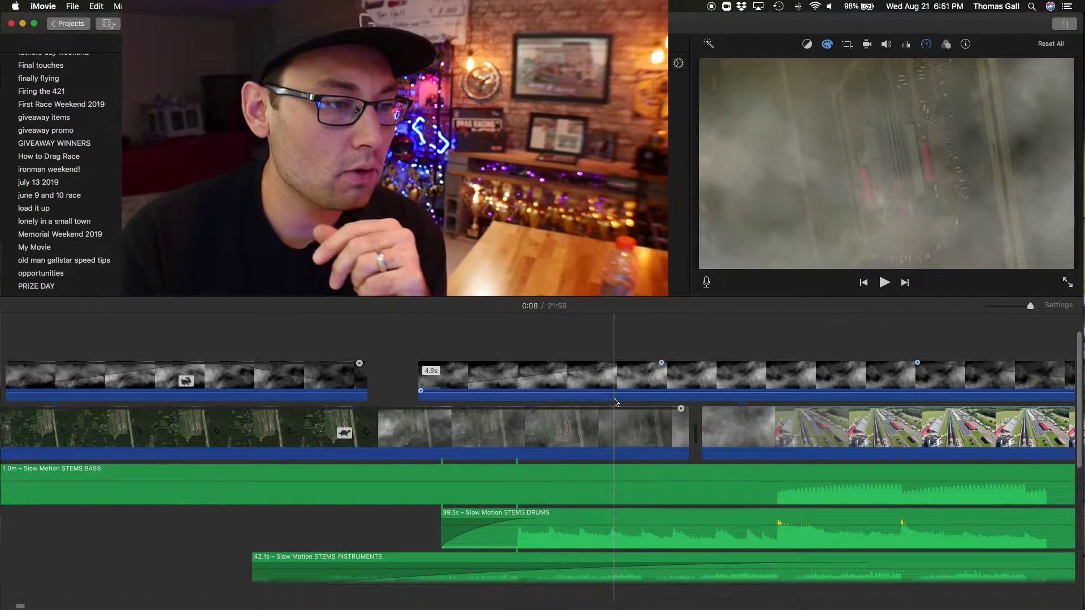
pyautogui.hscroll(3, 608, 405)
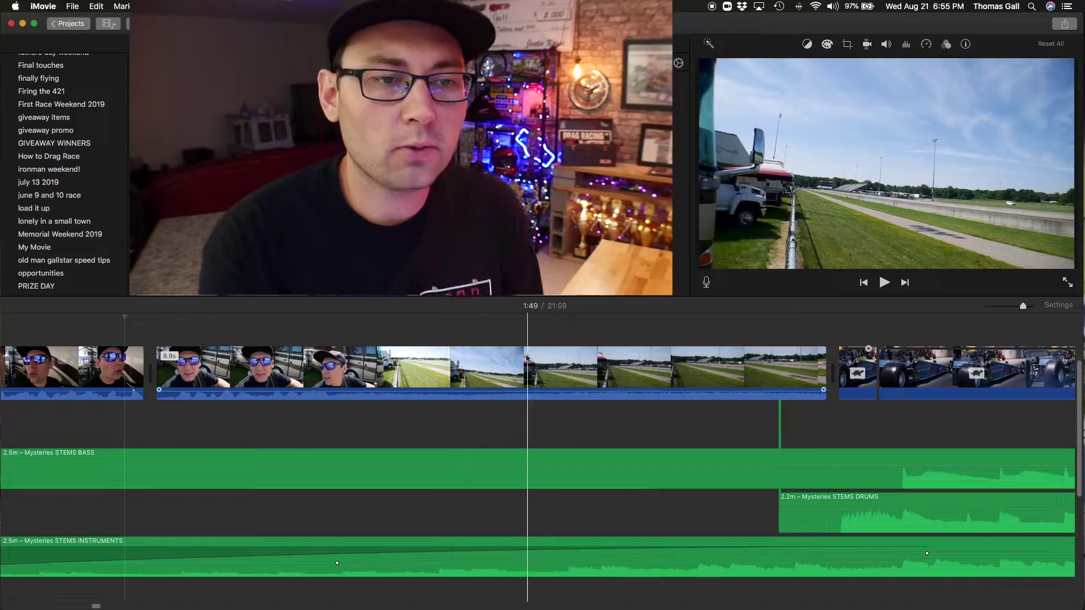
# Step: Examine how the 8.9-second trackside clip and the following burnout clips line up with the Mysteries bass, drums and instruments stems
pyautogui.scroll(2, 498, 364)
pyautogui.hscroll(2, 497, 364)
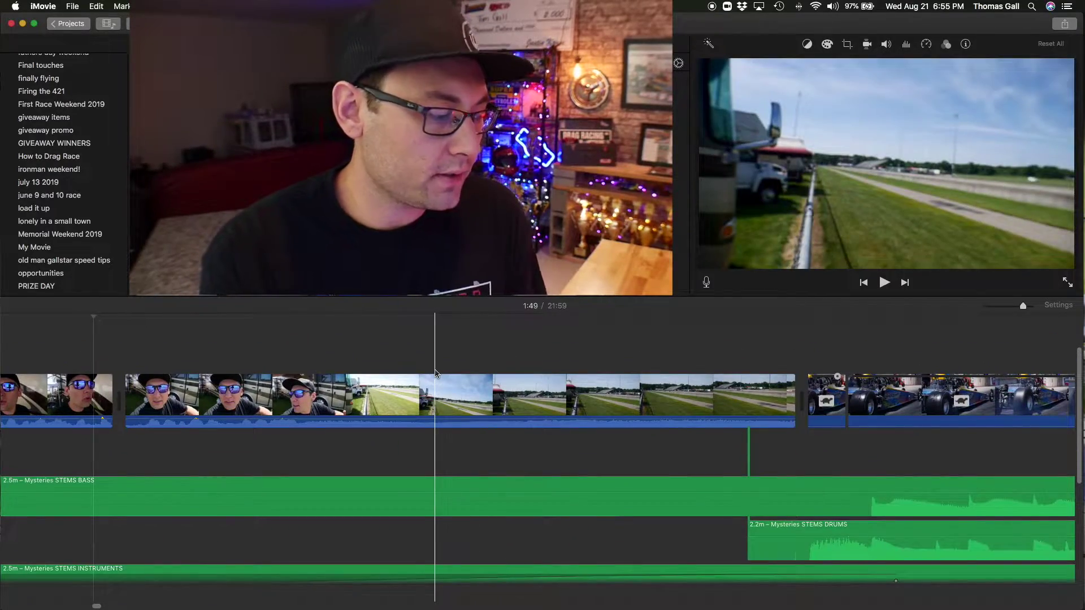
pyautogui.hscroll(3, 435, 373)
pyautogui.scroll(-2, 435, 373)
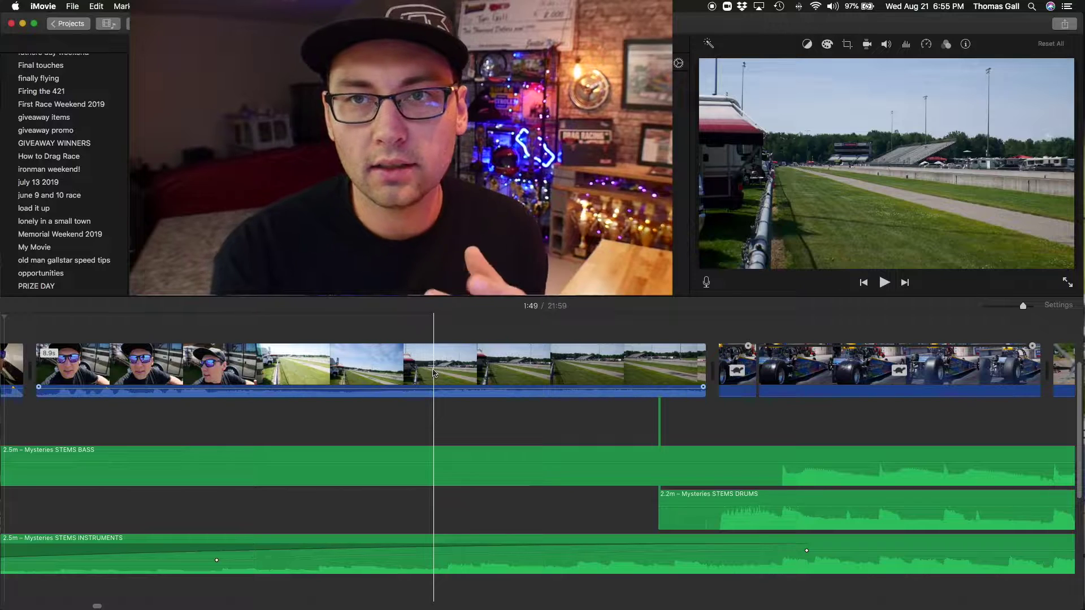
pyautogui.scroll(-2, 434, 373)
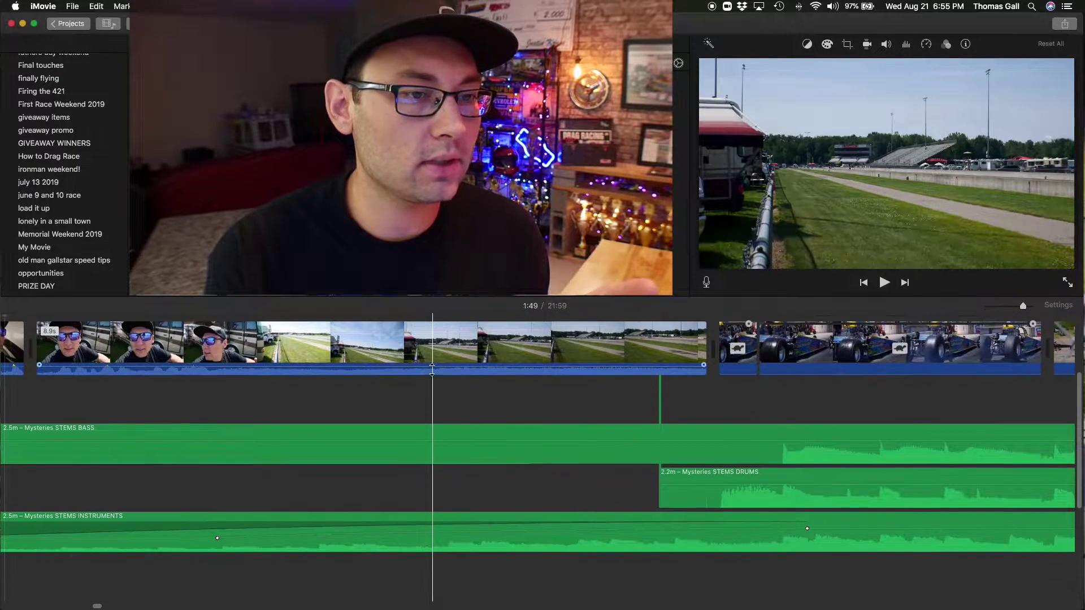
pyautogui.hscroll(3, 503, 395)
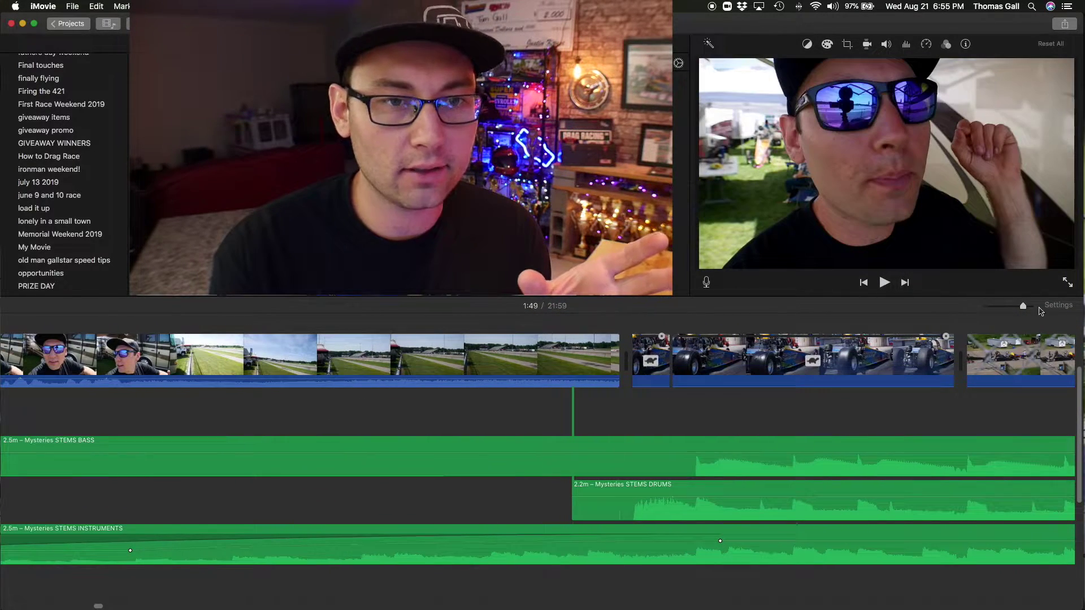
pyautogui.moveTo(1024, 308); pyautogui.dragTo(1043, 311)
pyautogui.hscroll(-3, 701, 361)
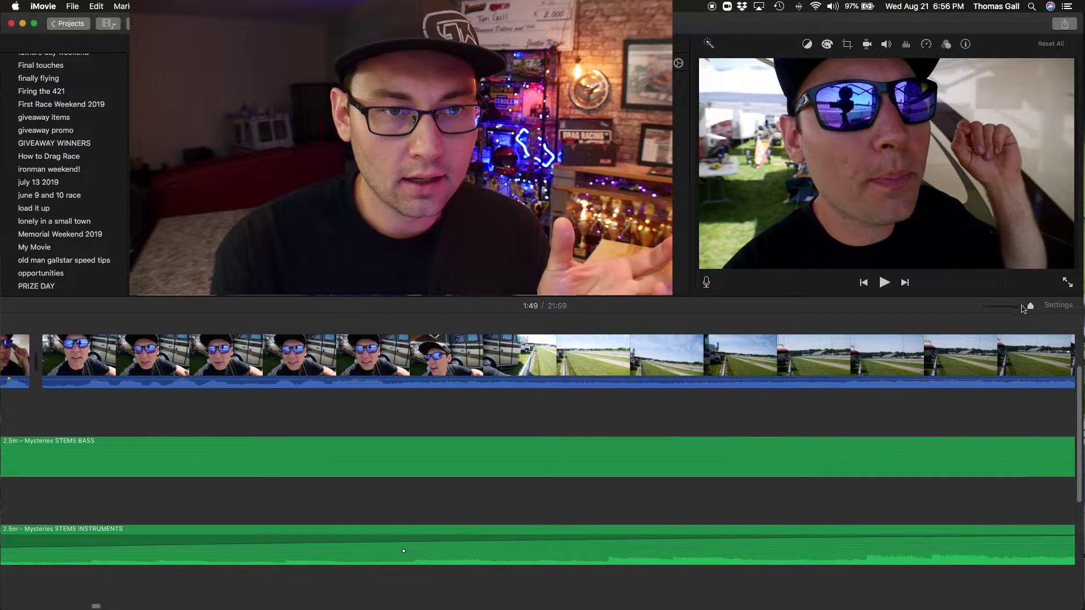
pyautogui.moveTo(1023, 311); pyautogui.dragTo(1015, 310)
pyautogui.hscroll(3, 448, 460)
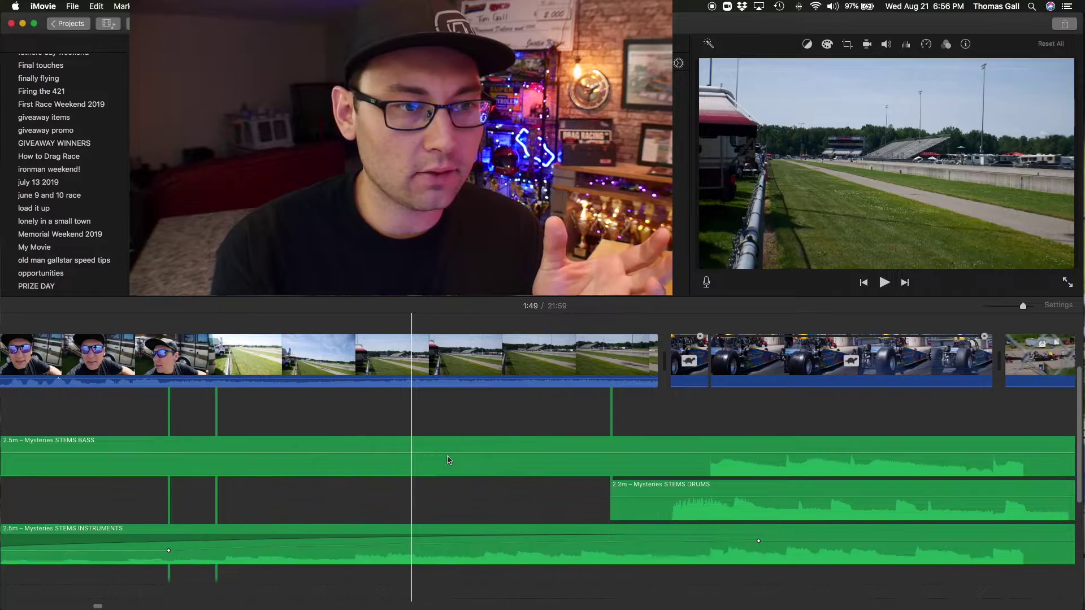
pyautogui.hscroll(-1, 560, 457)
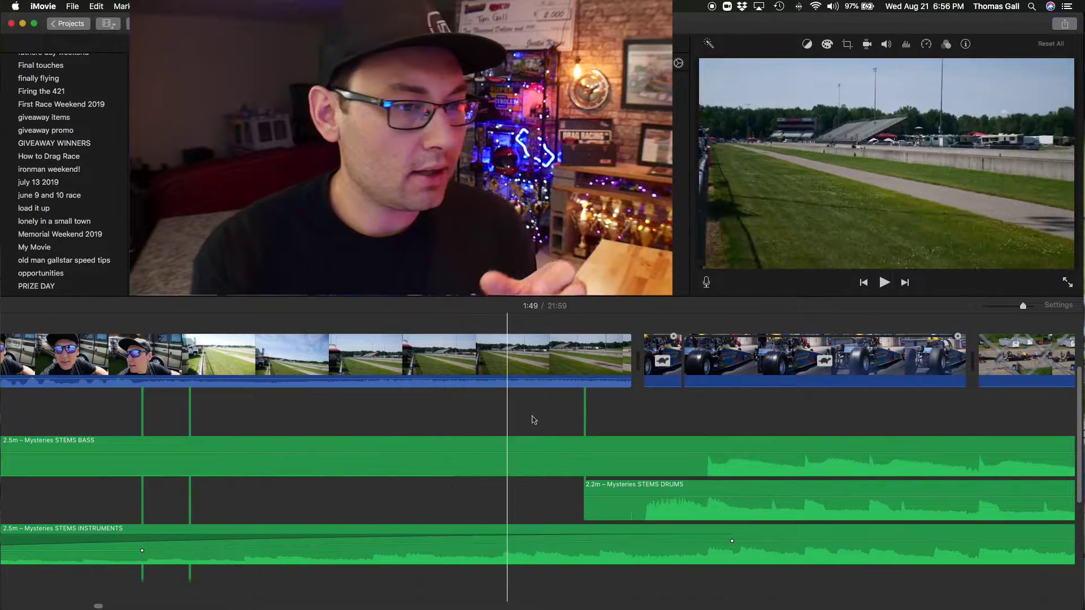
pyautogui.hscroll(3, 560, 456)
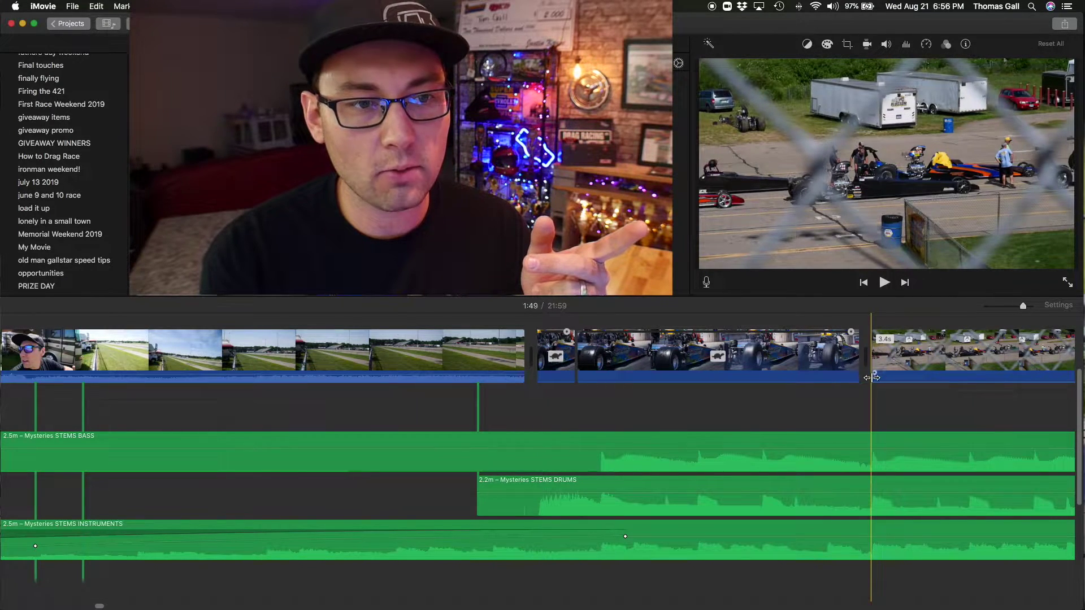
pyautogui.hscroll(2, 877, 454)
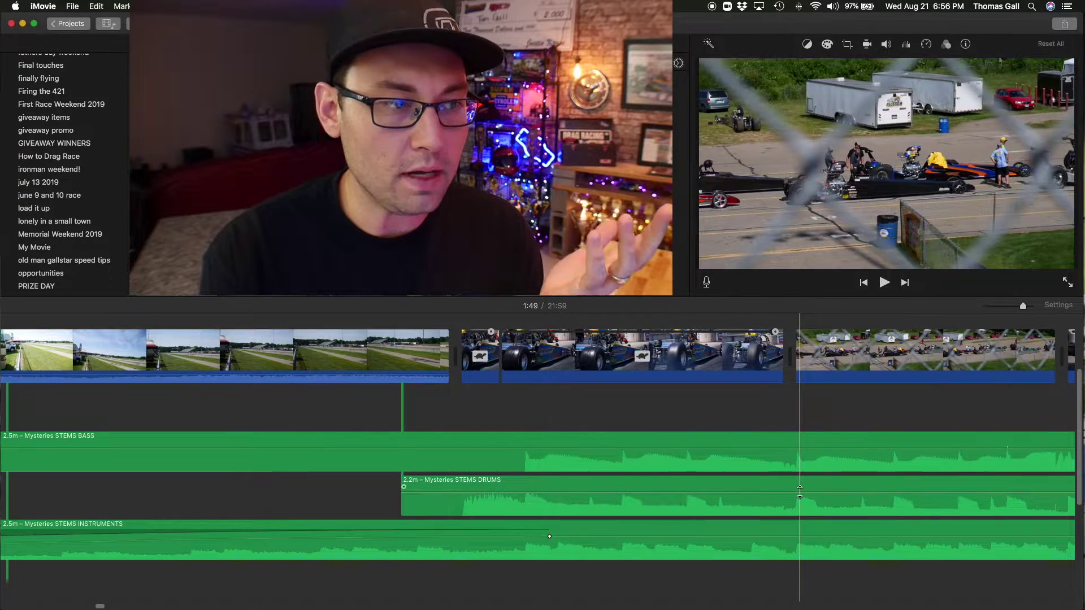
# Step: Play back the cut from the trackside clip to the burnout clips with the Mysteries drums coming in
pyautogui.hscroll(-4, 113, 411)
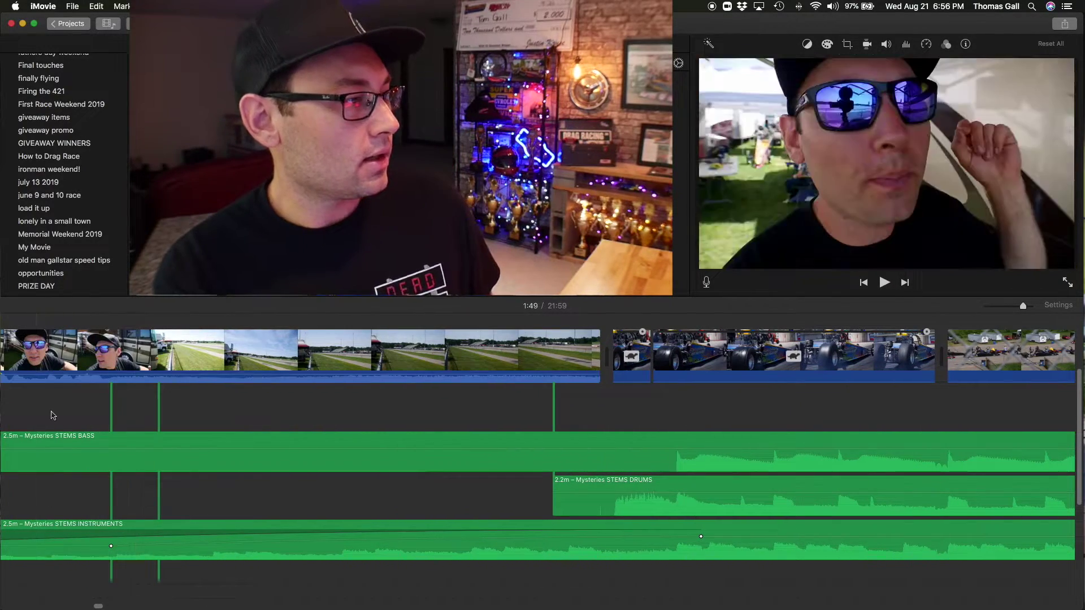
pyautogui.hscroll(-4, 53, 416)
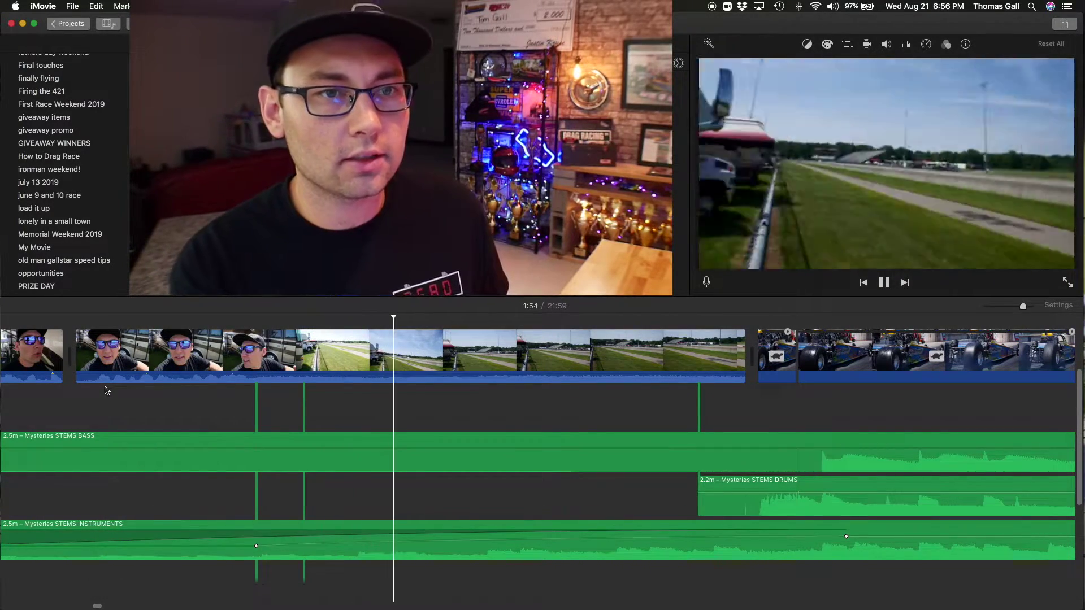
pyautogui.hscroll(4, 104, 390)
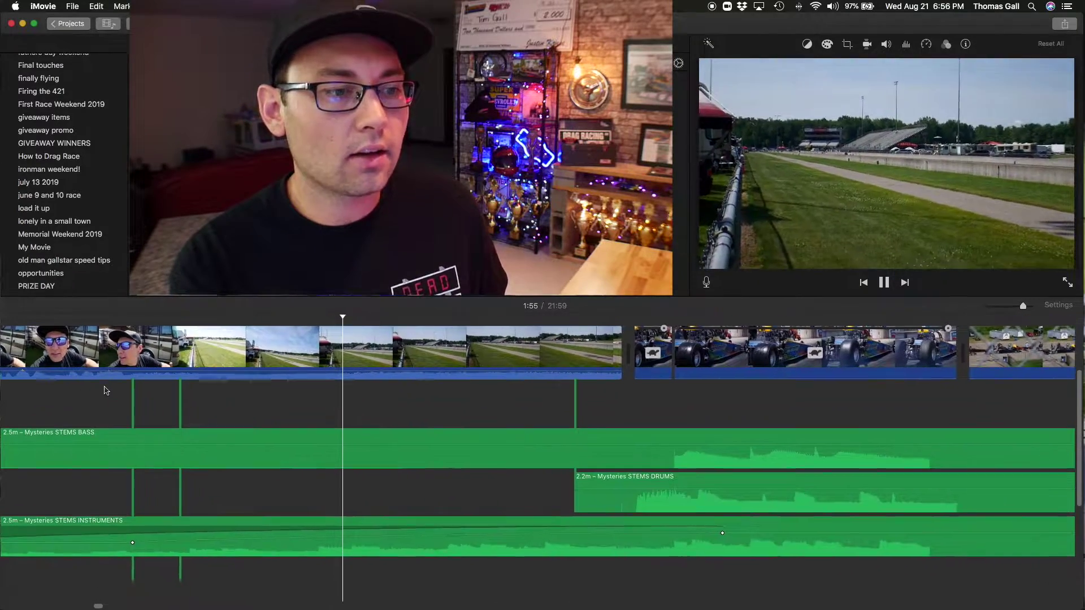
pyautogui.hscroll(1, 105, 390)
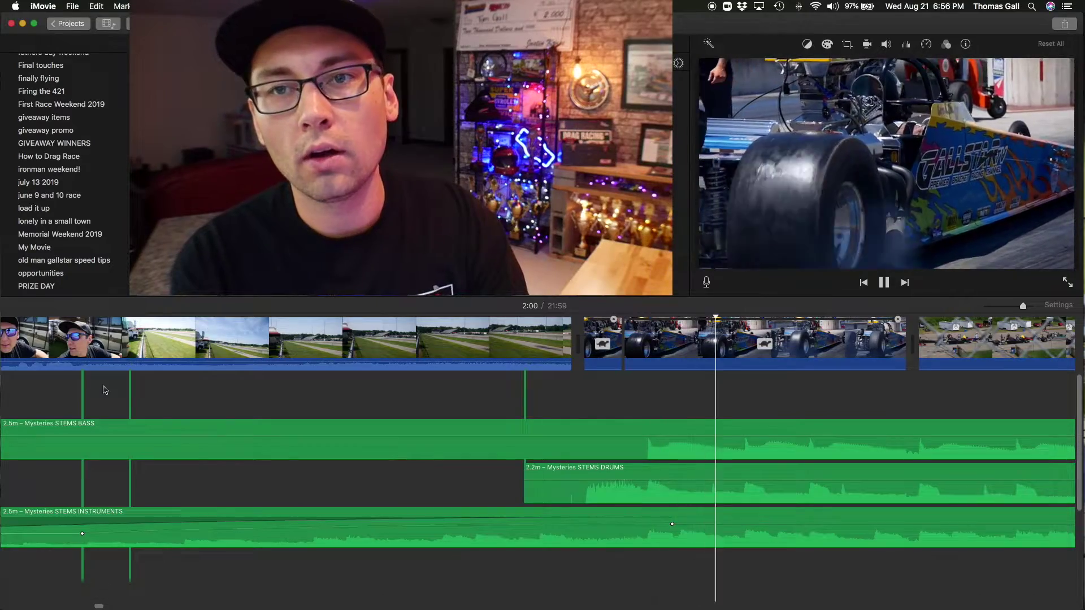
pyautogui.hscroll(3, 103, 390)
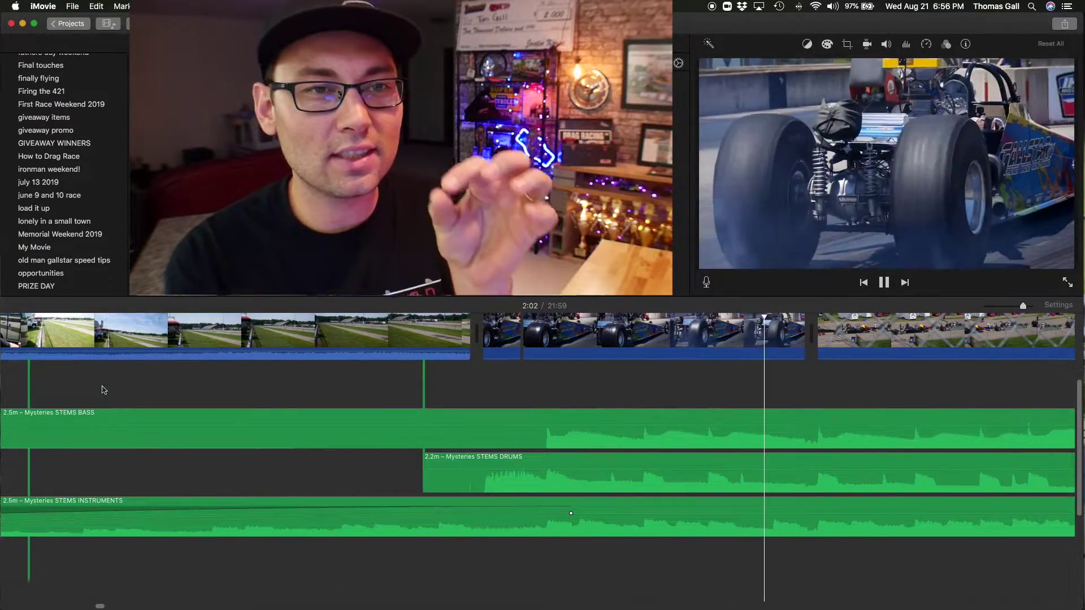
# Step: Play the transition from the 5.2-second parked-cars clip into the Hoosier car clip
pyautogui.hscroll(4, 103, 389)
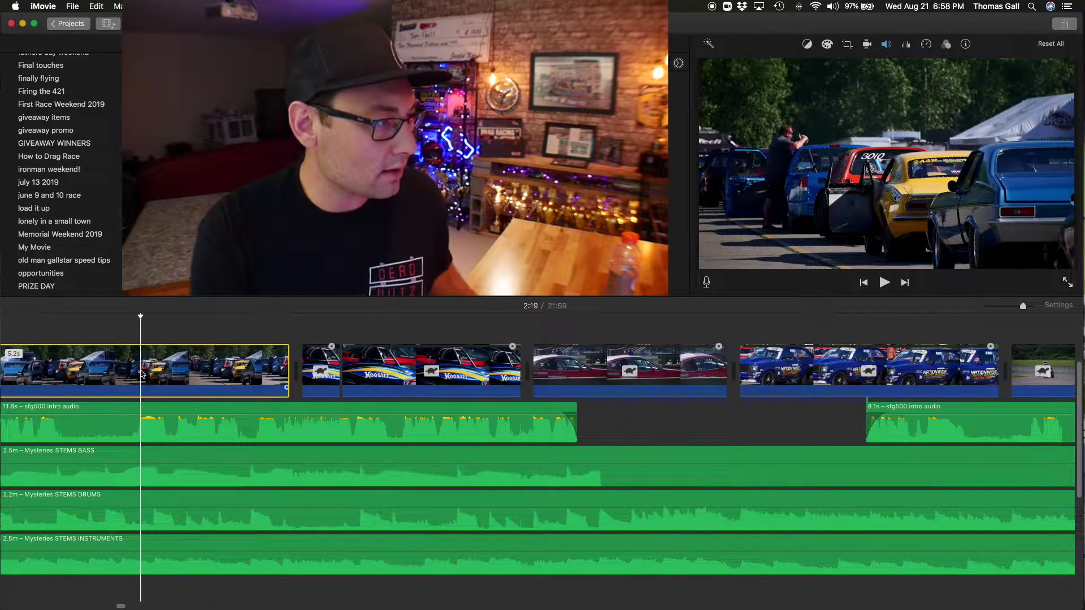
pyautogui.click(33, 335)
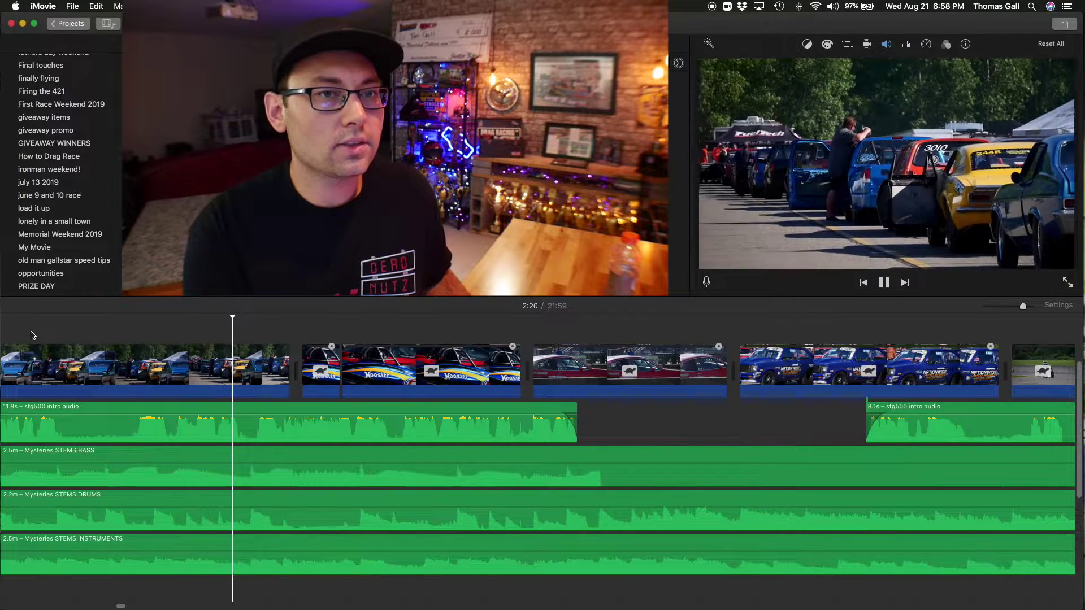
pyautogui.press('space')
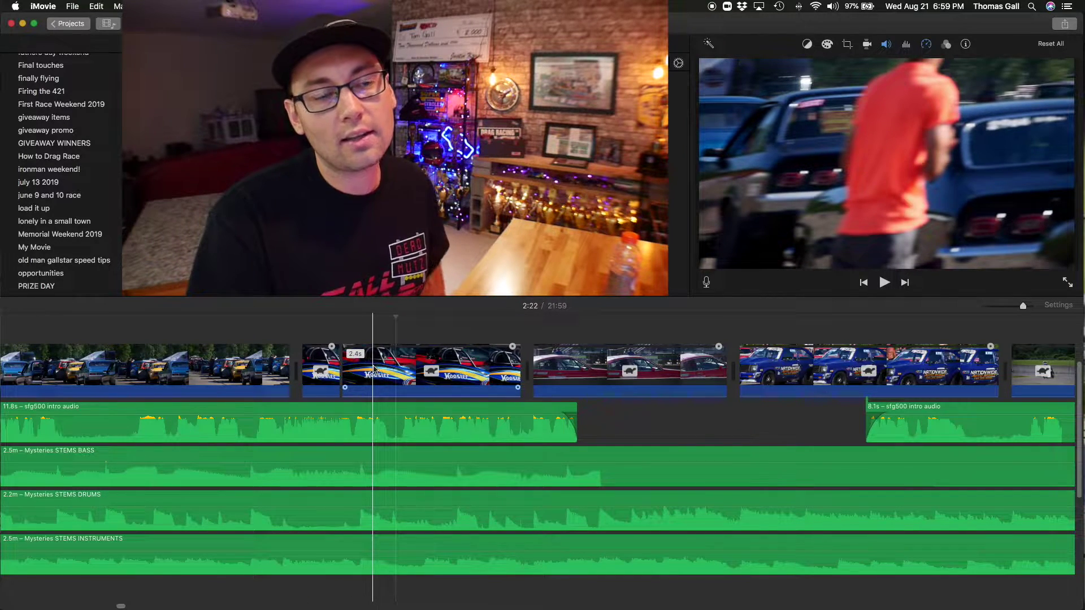
# Step: Select the 0.1-second slowed segment at the start of the Hoosier car shot and show its crop settings
pyautogui.click(376, 371)
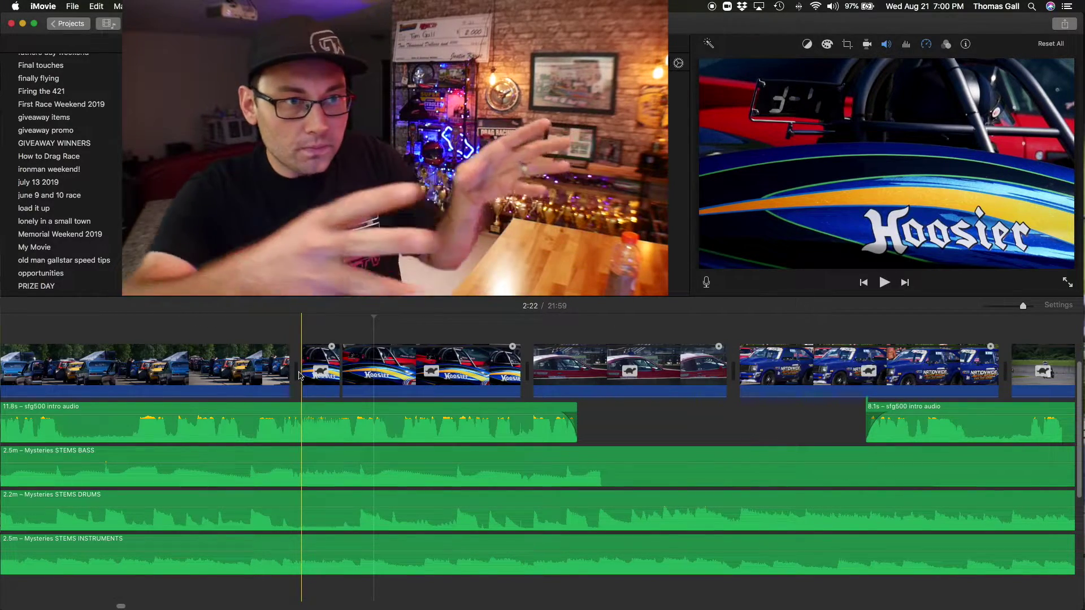
pyautogui.click(314, 389)
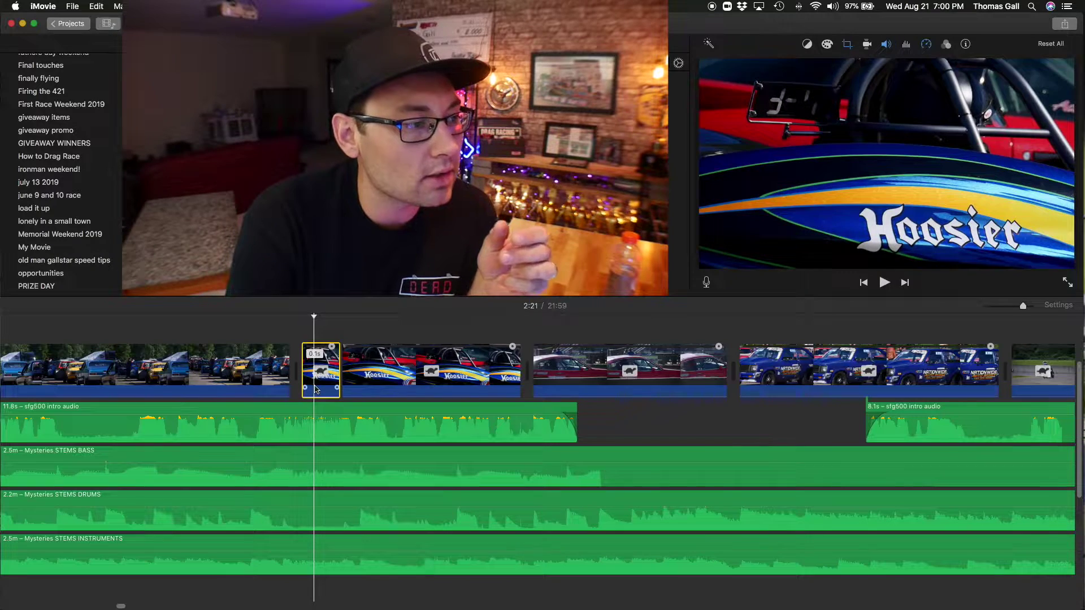
pyautogui.click(848, 44)
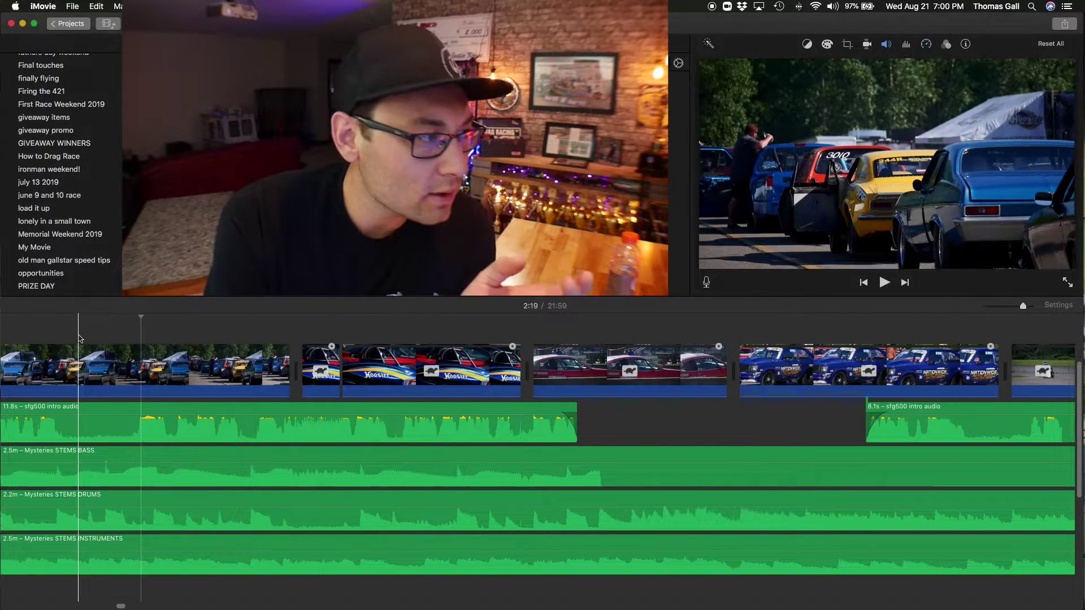
# Step: Replay the parked-cars transition into the Hoosier car shot and review the slow-motion clips that follow it
pyautogui.click(79, 338)
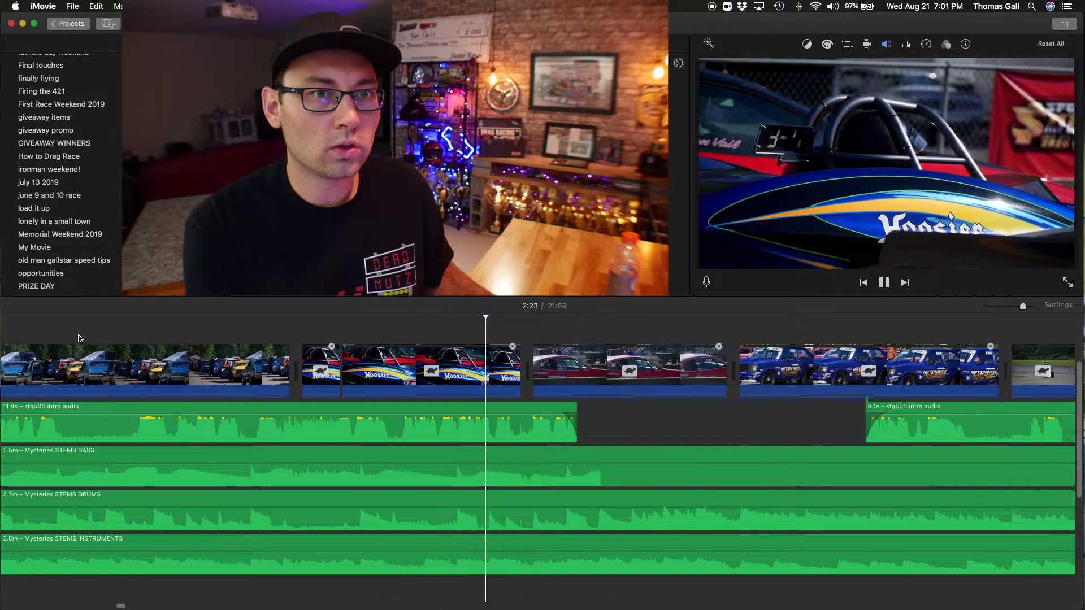
pyautogui.press('space')
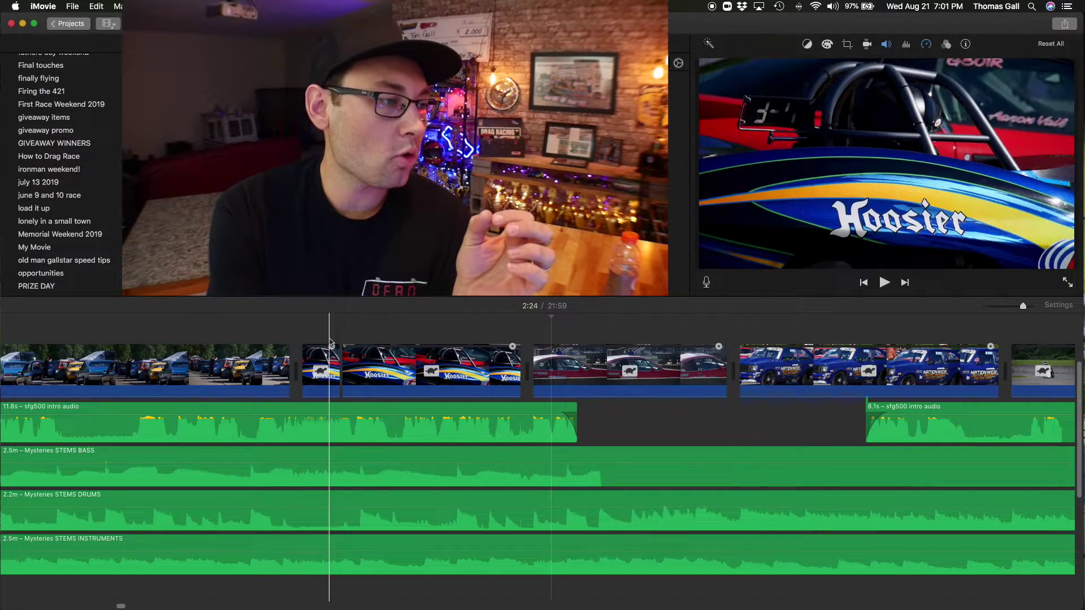
pyautogui.hscroll(3, 299, 343)
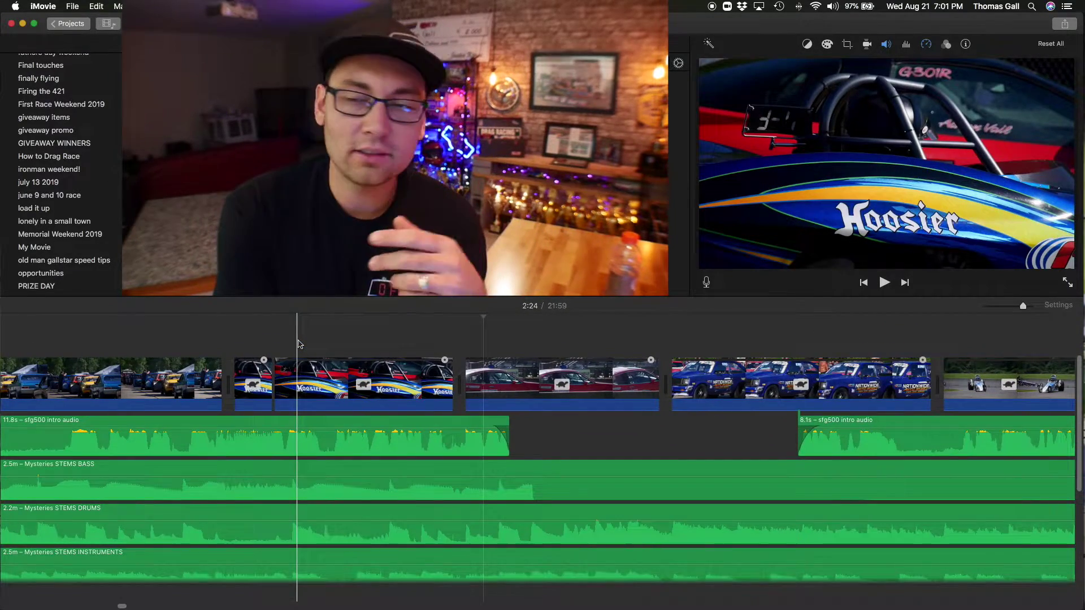
pyautogui.hscroll(5, 299, 343)
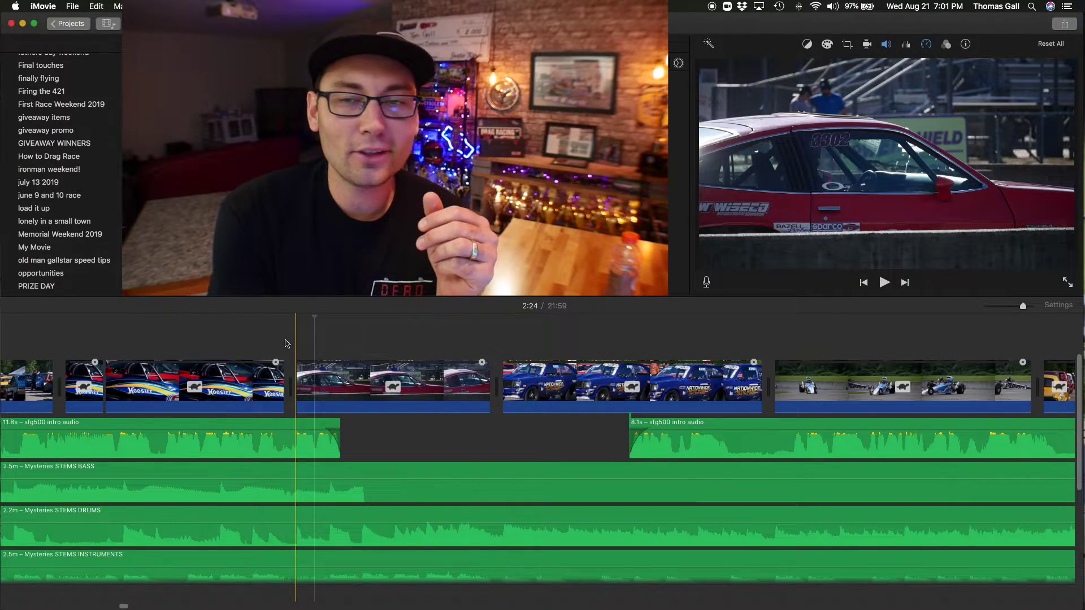
# Step: Play the 6:30 section and examine the 3.4-second race overlay and its audio leading into the interview clip
pyautogui.hscroll(8, 287, 343)
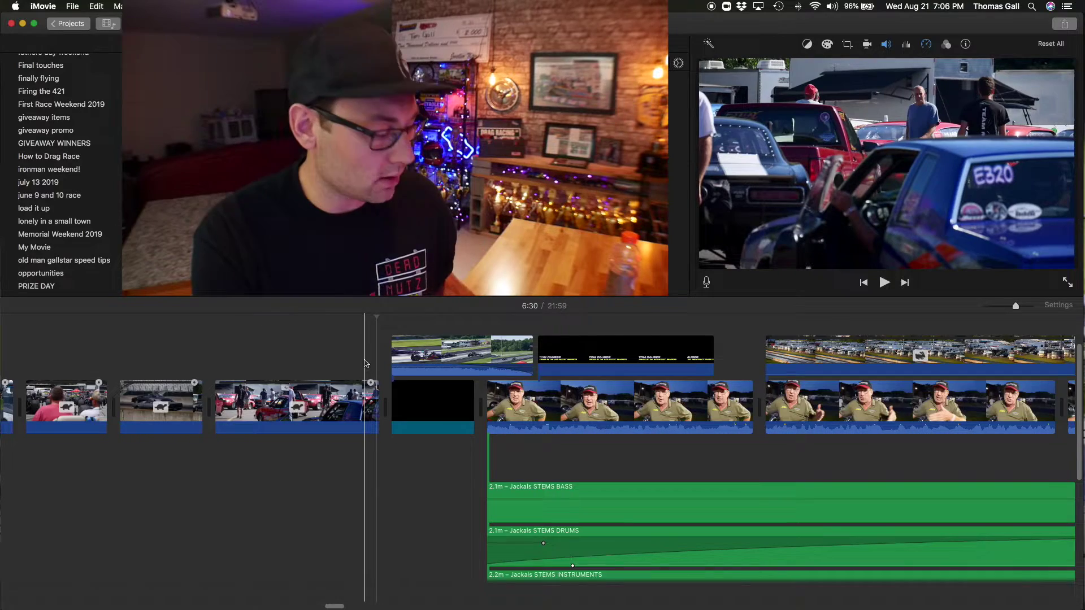
pyautogui.press('space')
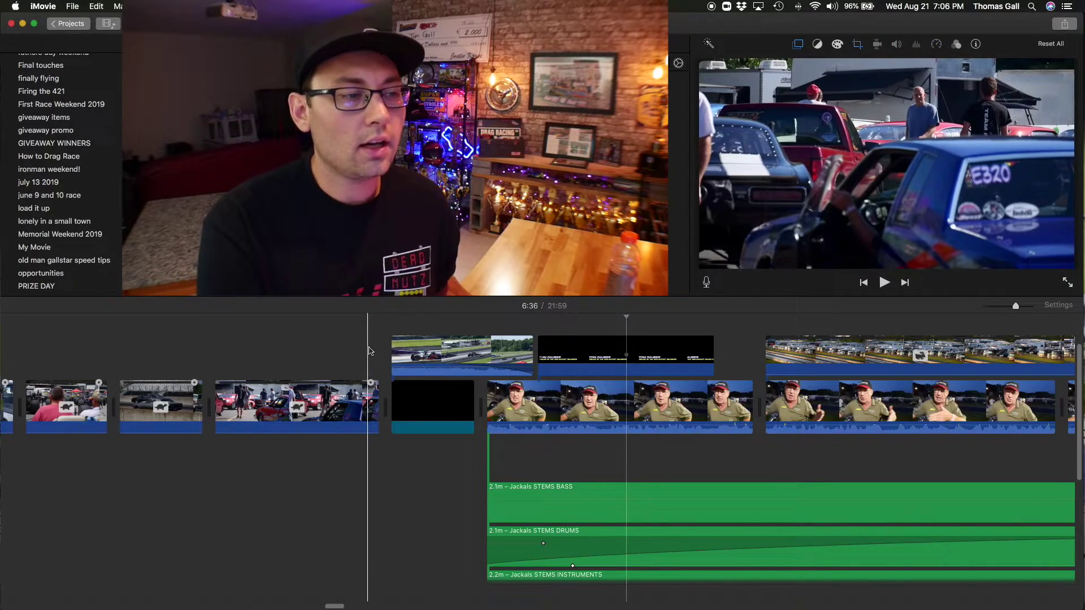
pyautogui.click(449, 350)
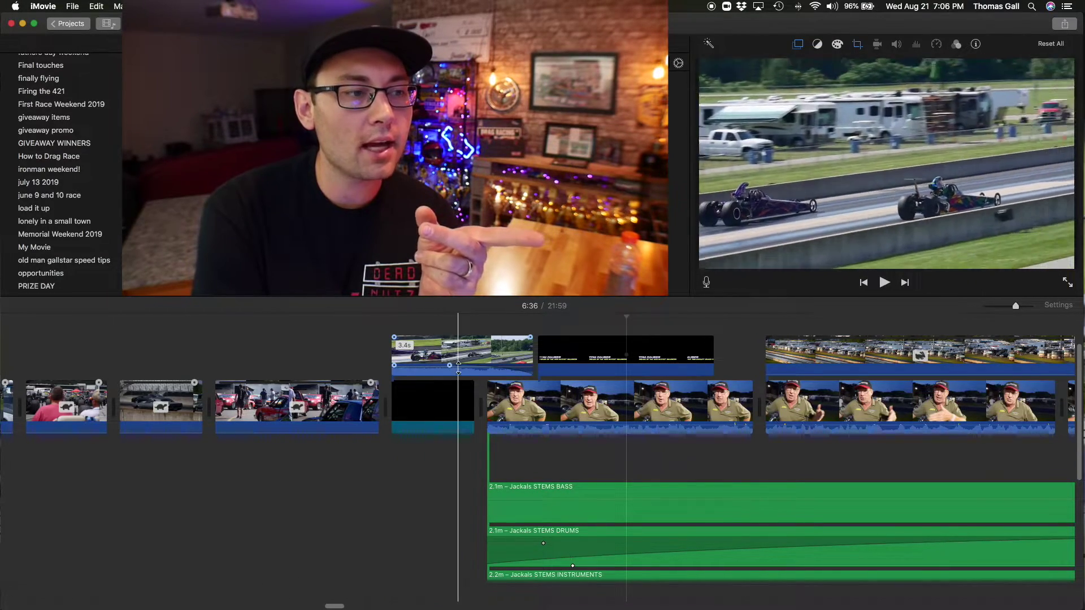
pyautogui.click(519, 368)
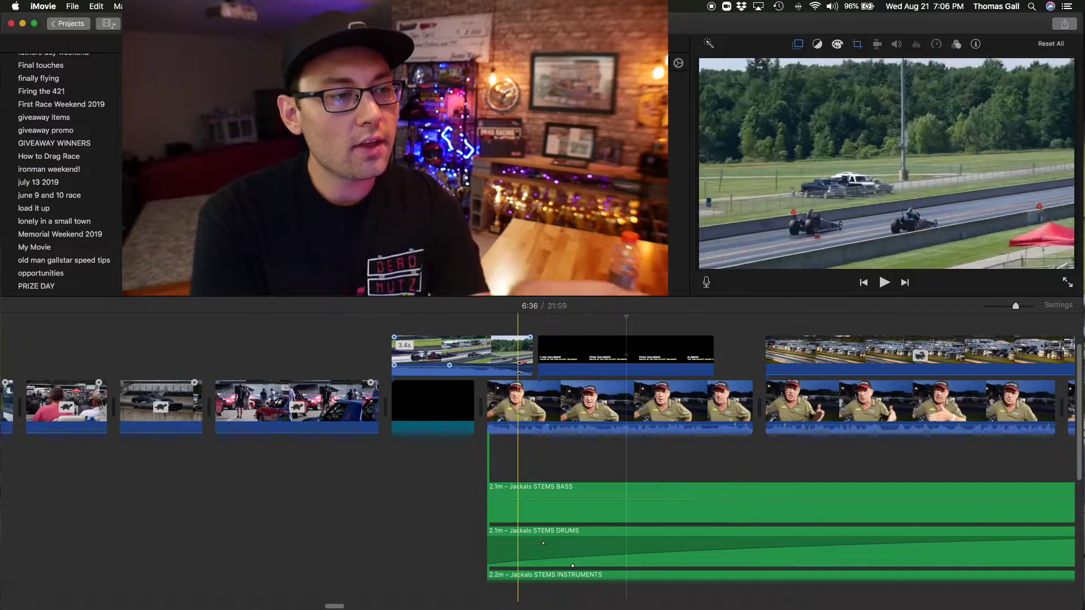
# Step: Examine the Jackals bass, drums, instruments and melody stem tracks that start beneath the interview clip
pyautogui.scroll(-2, 499, 368)
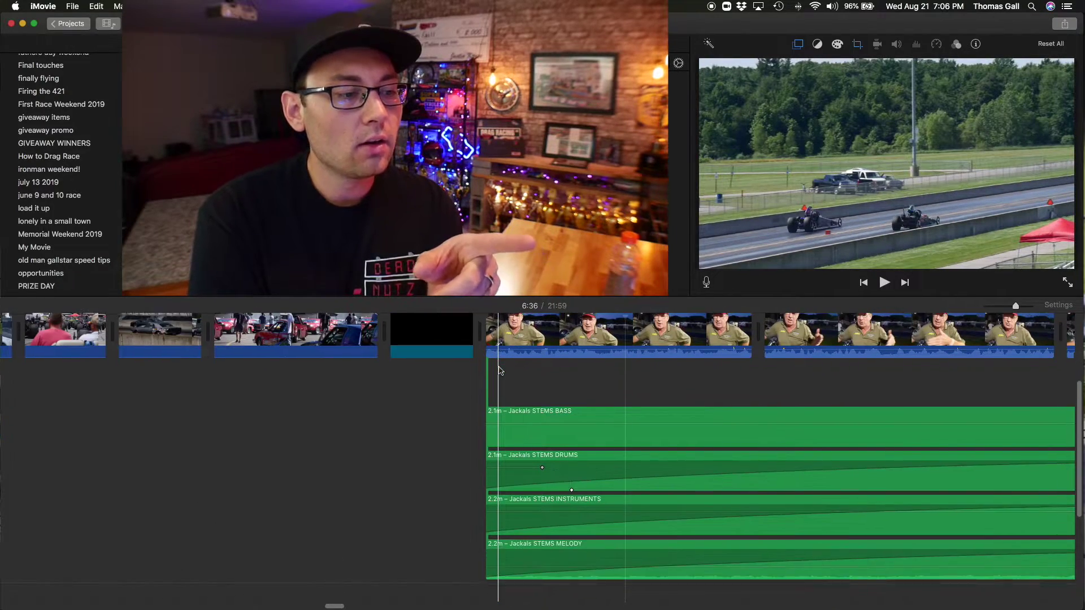
pyautogui.scroll(1, 394, 396)
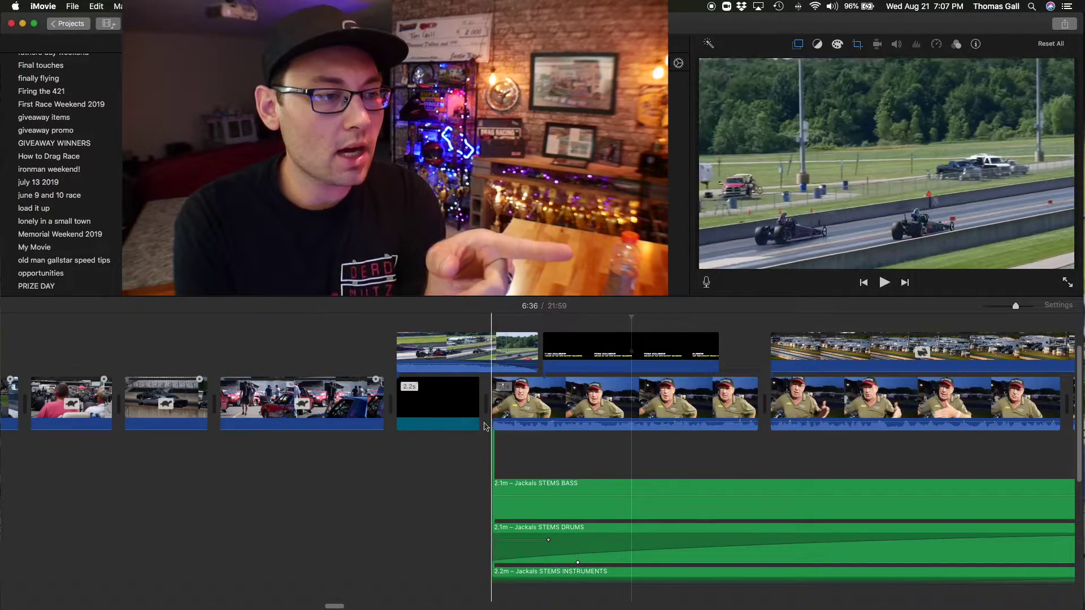
pyautogui.scroll(-10, 490, 408)
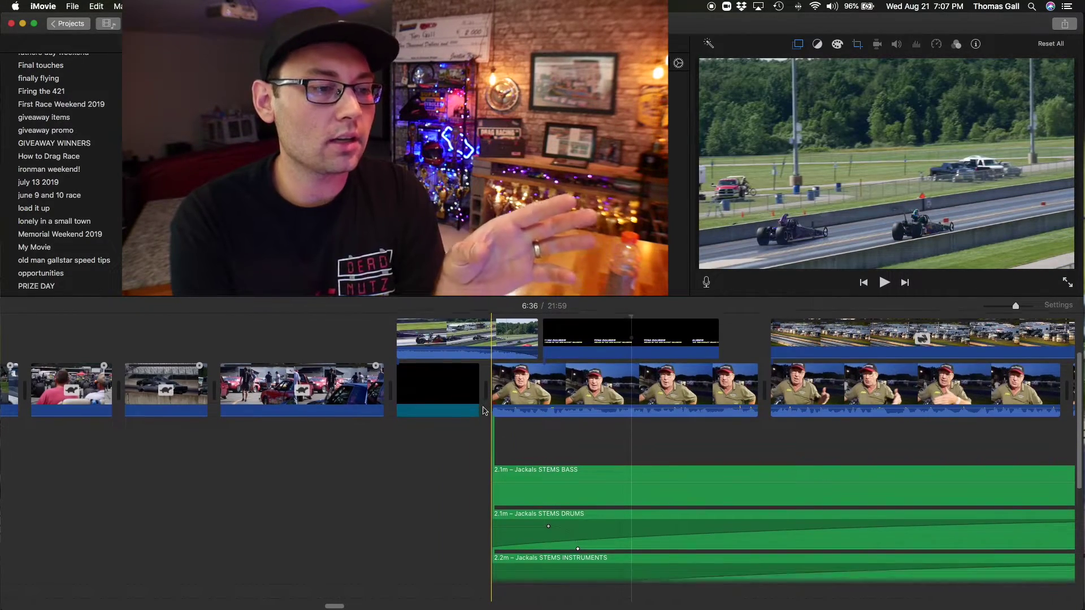
pyautogui.scroll(-2, 484, 411)
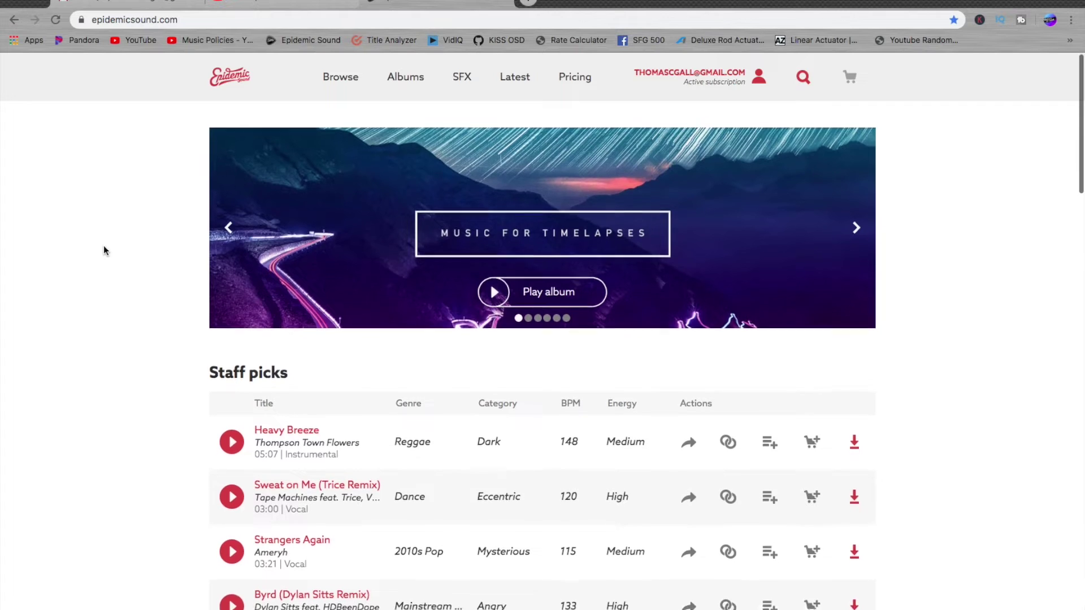
# Step: Switch to the Epidemic Sound website in the browser and review its staff picks and the Creator and Business subscription plans
pyautogui.scroll(-5, 104, 248)
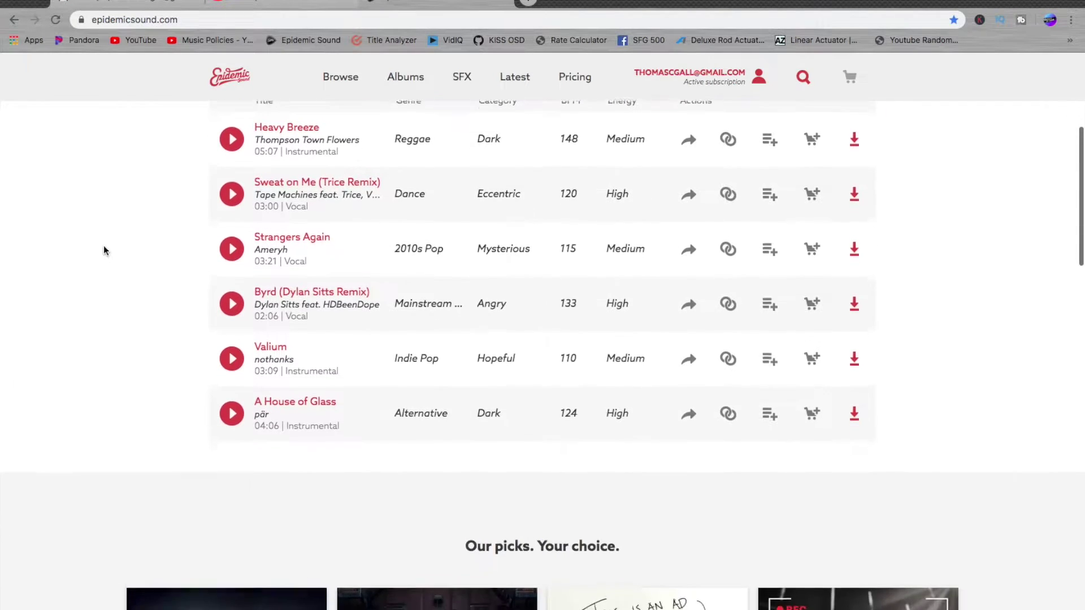
pyautogui.scroll(-9, 103, 247)
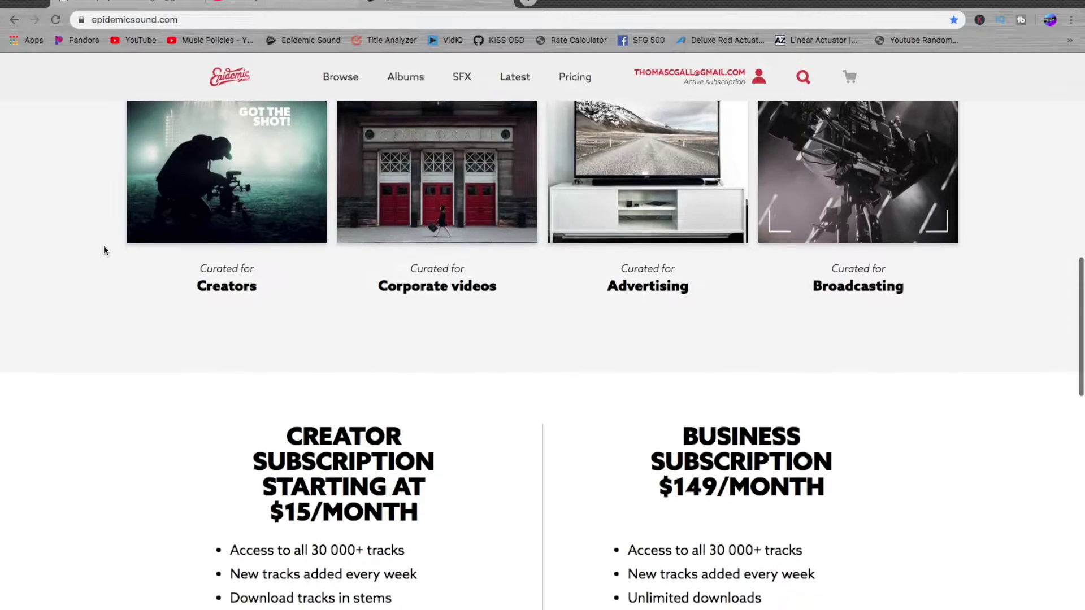
pyautogui.scroll(-4, 103, 250)
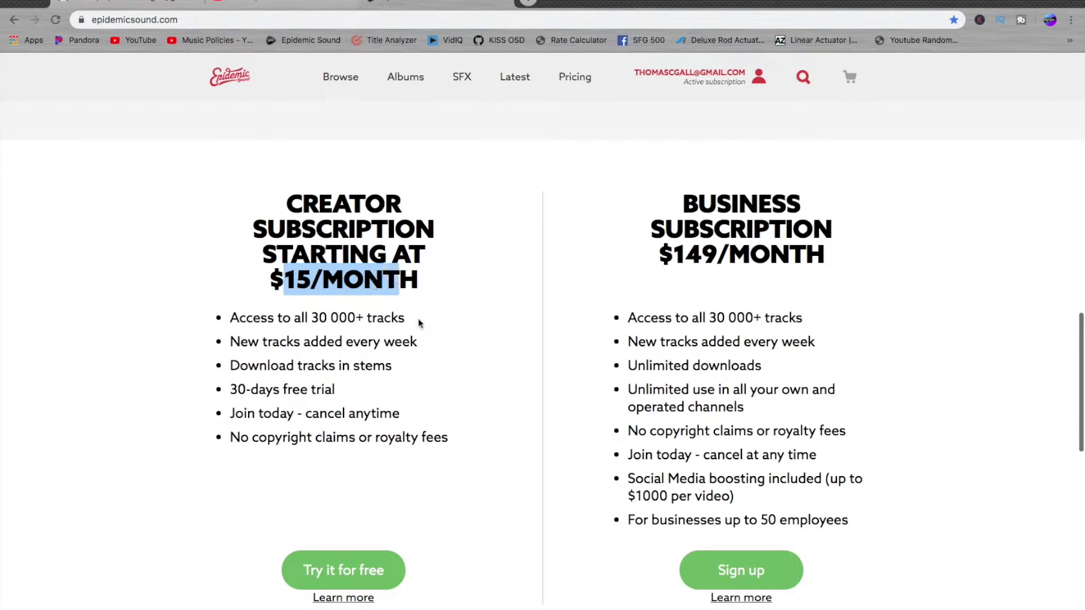
# Step: Open the Epidemic Sound albums page and browse through the album collection
pyautogui.scroll(15, 421, 325)
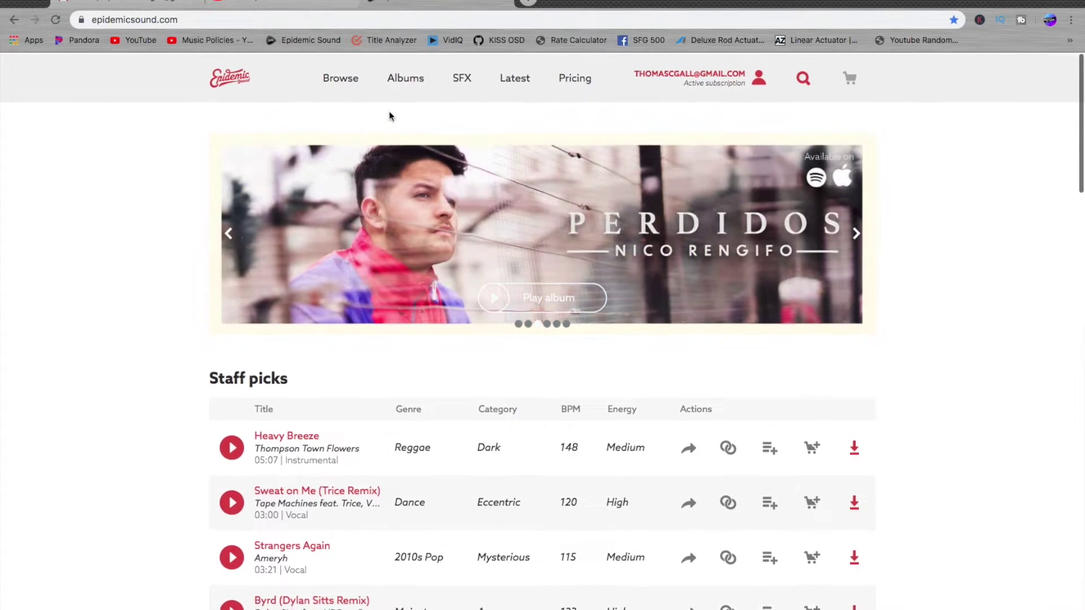
pyautogui.click(405, 78)
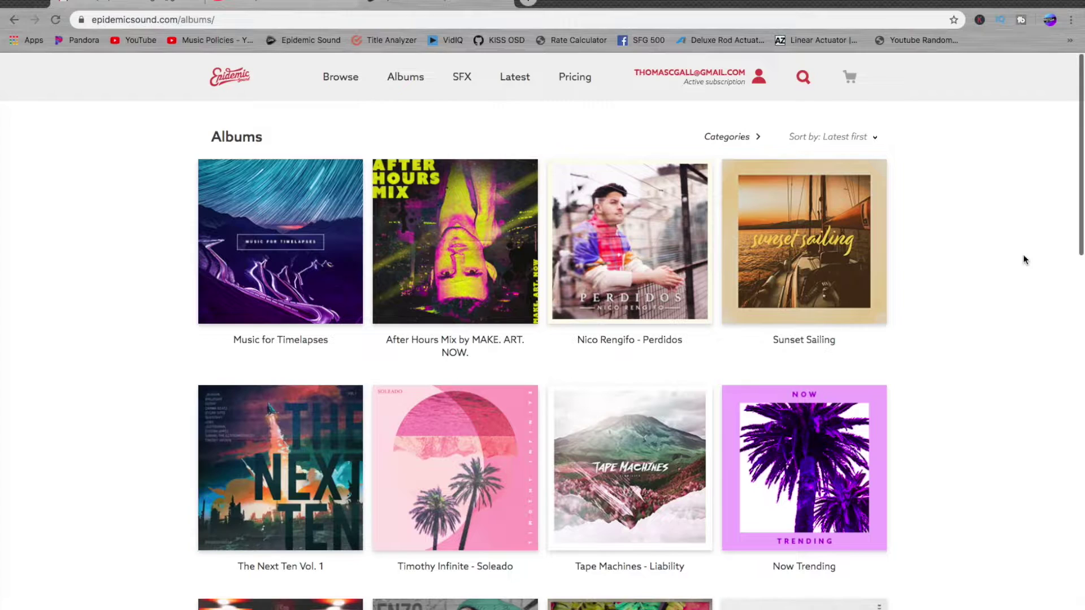
pyautogui.scroll(-5, 1026, 260)
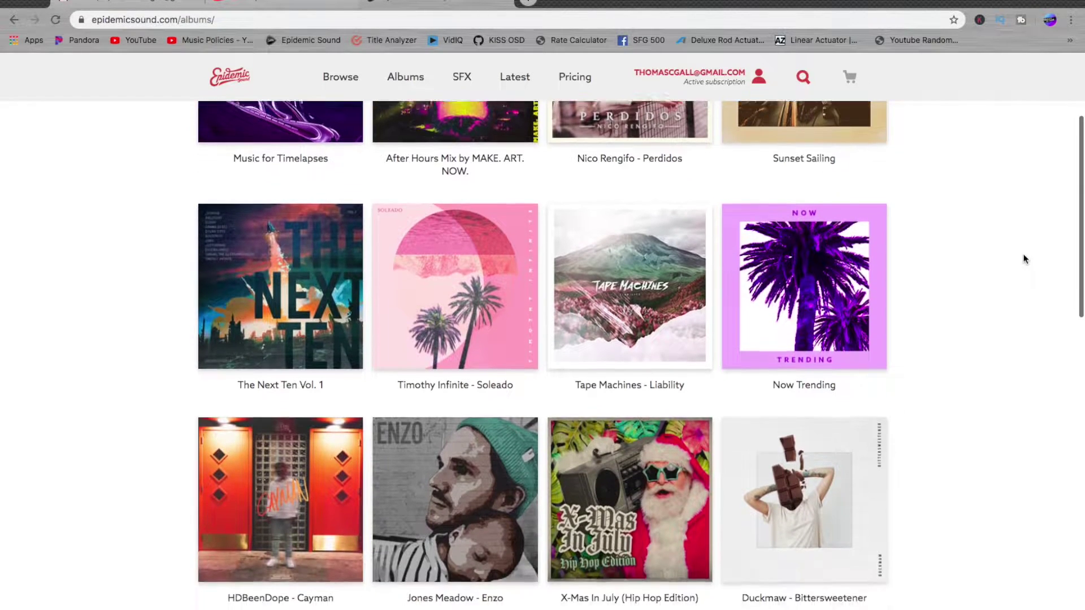
pyautogui.scroll(-7, 1026, 260)
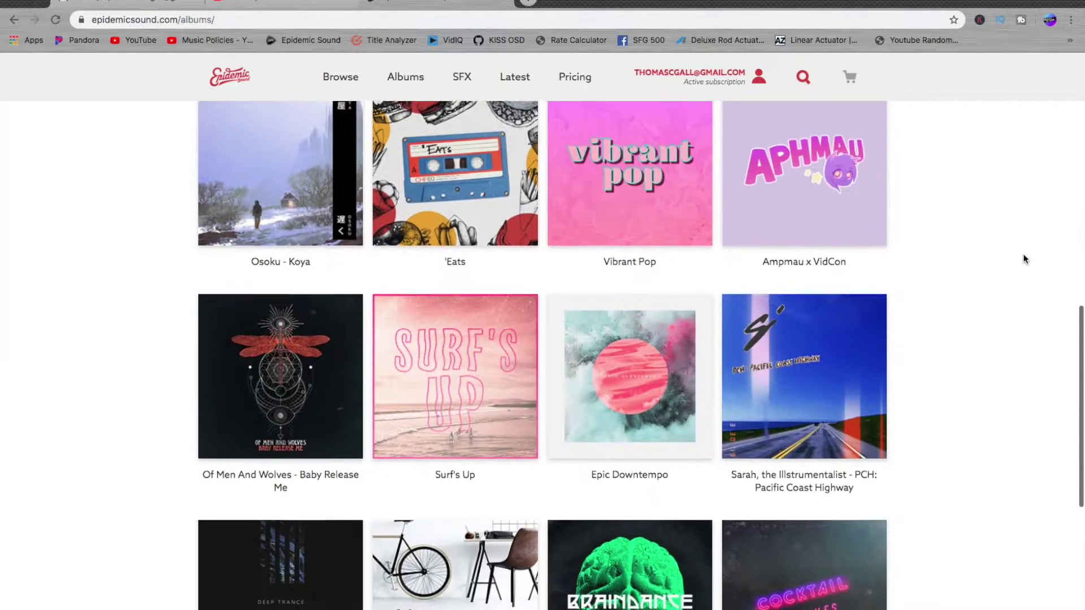
pyautogui.scroll(-5, 1025, 260)
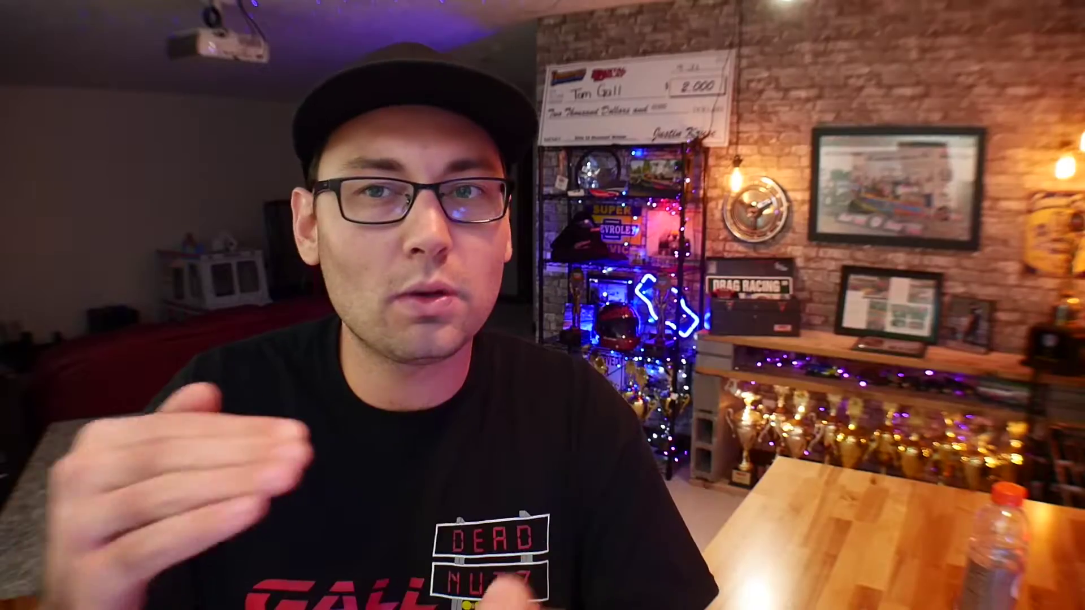